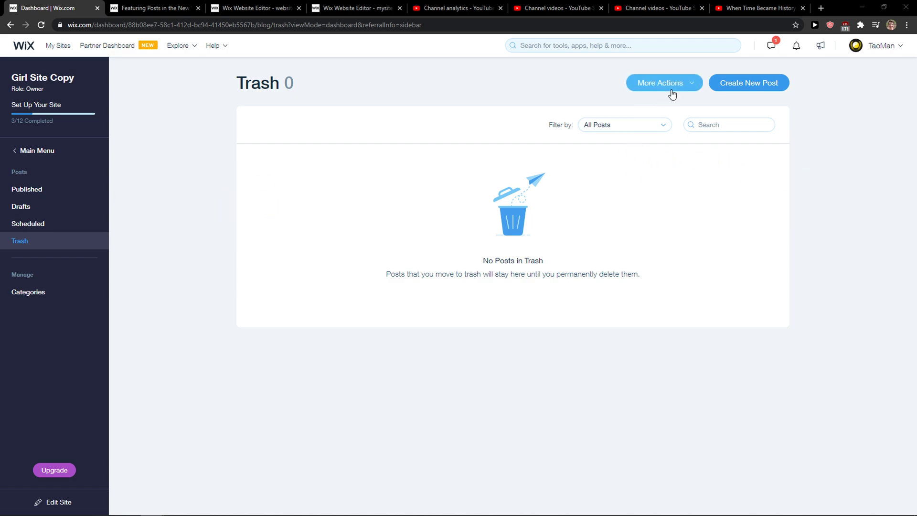
Switch the blog dashboard from Trash to the Published posts list.
left_click(26, 188)
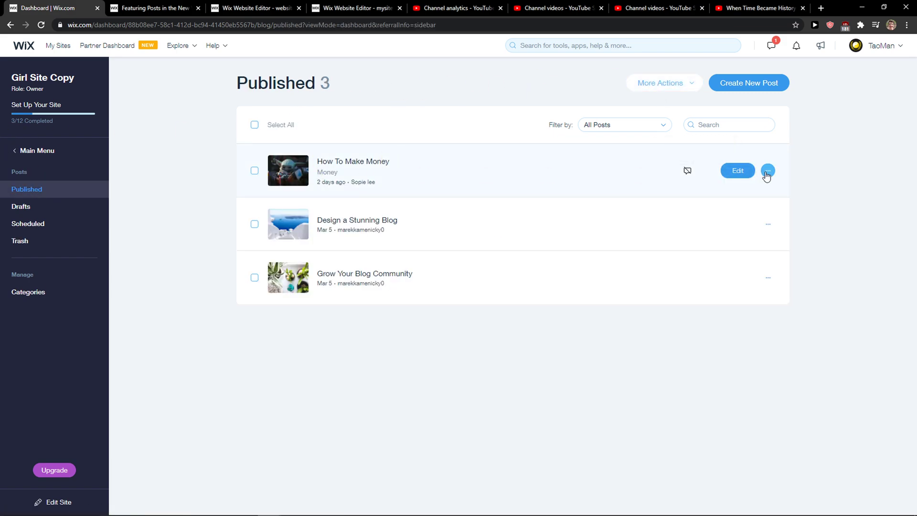
Tag 'How To Make Money' with travel and money, publish it, then open 'Design a Stunning Blog'.
left_click(738, 171)
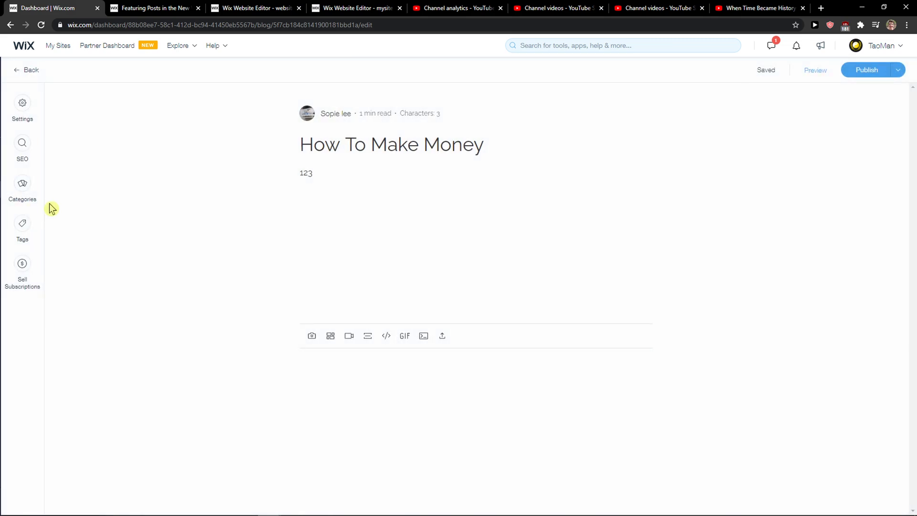
left_click(22, 223)
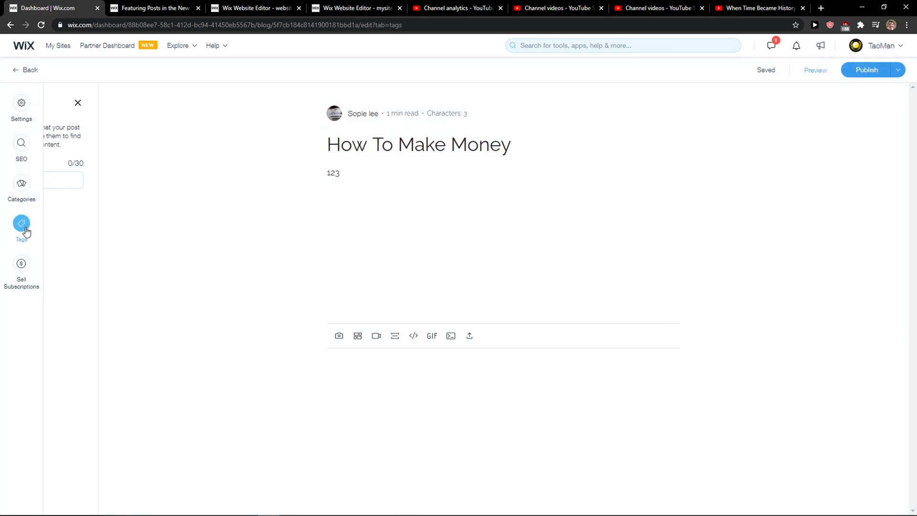
left_click(94, 180)
type("travel")
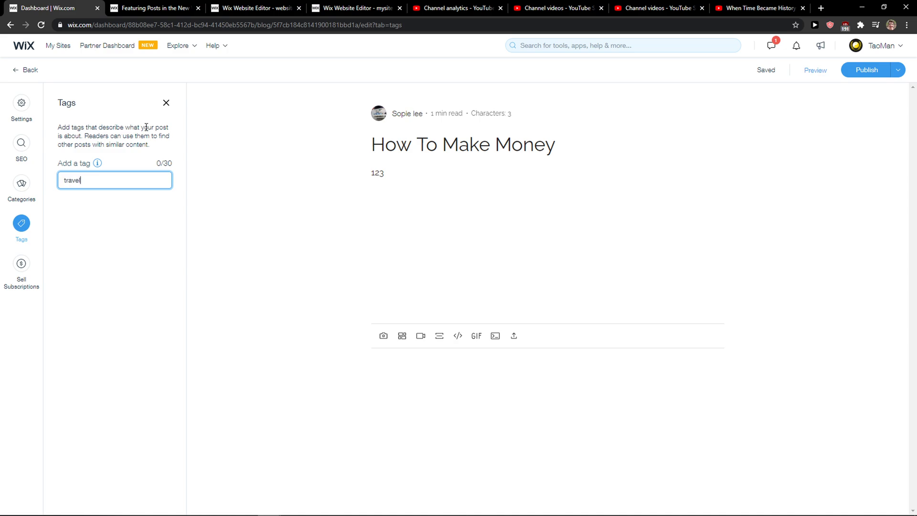
key("Return")
type("money")
key("Return")
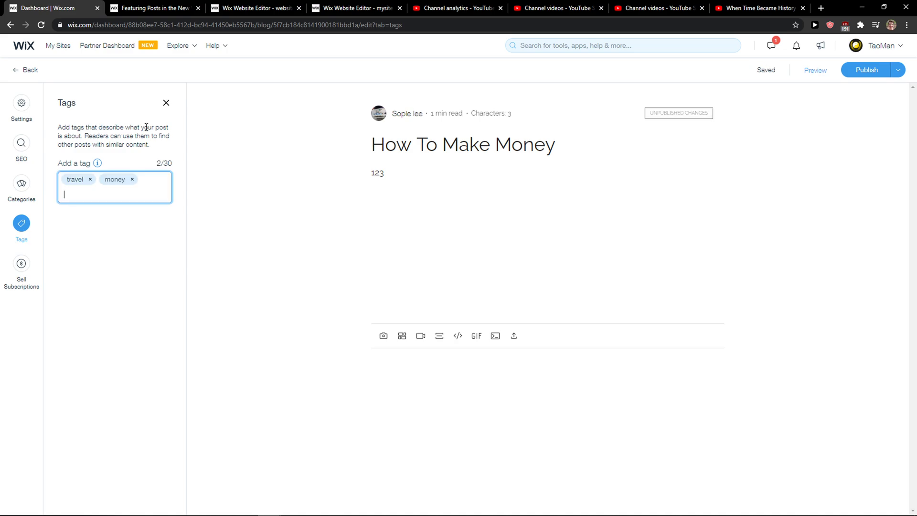
left_click(866, 69)
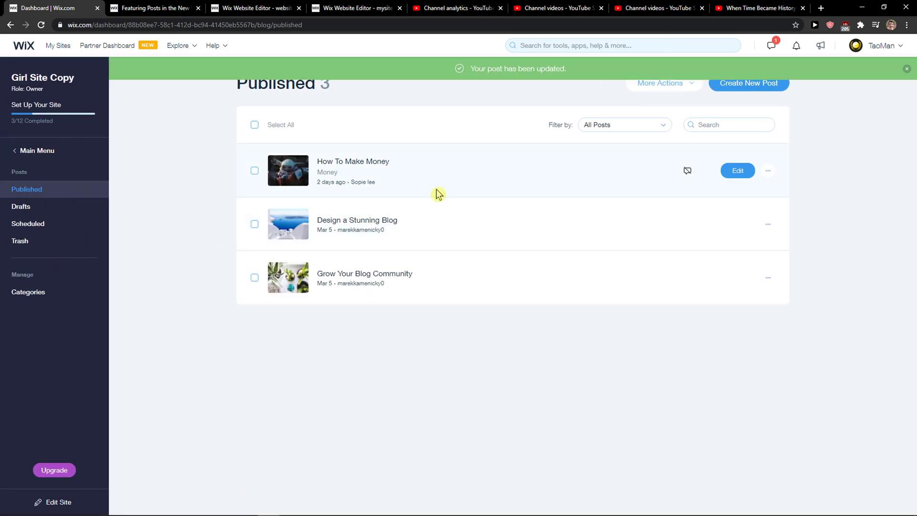
left_click(736, 223)
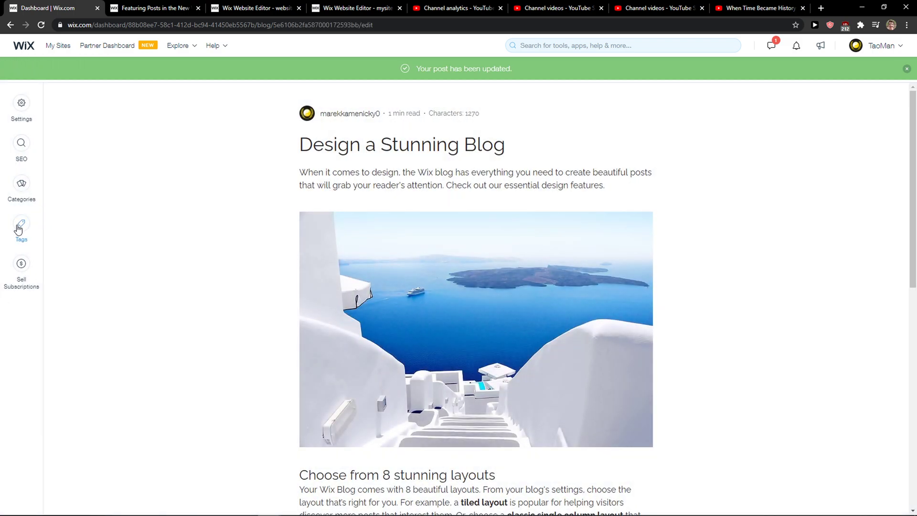
Add the tags travel and money to 'Design a Stunning Blog', taking money from suggestions.
left_click(19, 228)
left_click(115, 180)
type("t")
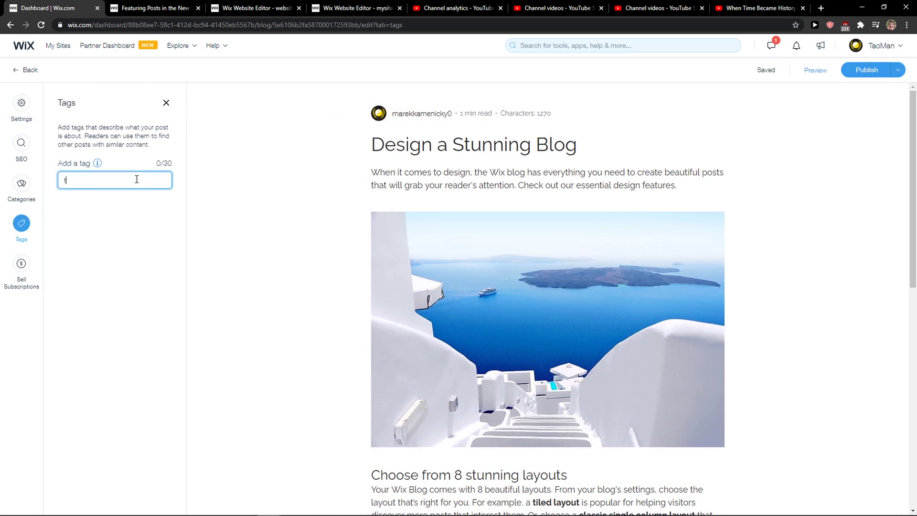
key("BackSpace")
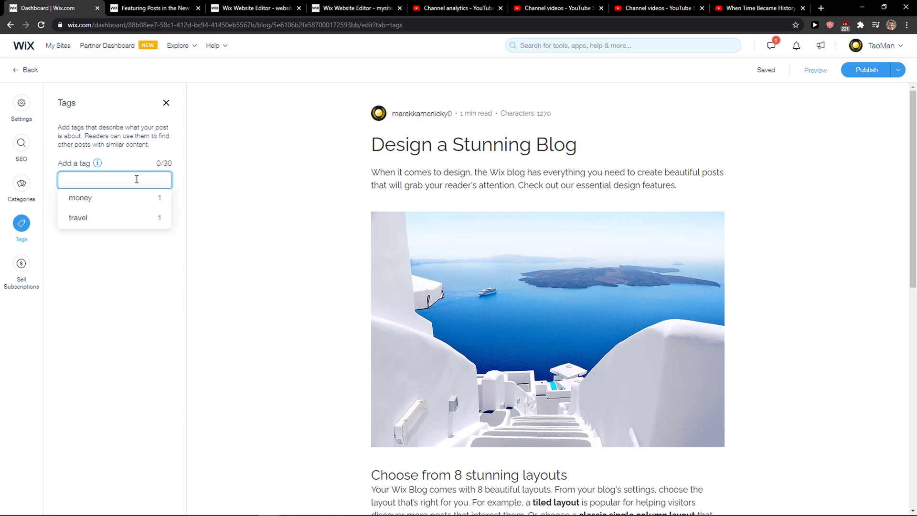
type("travel")
key("Return")
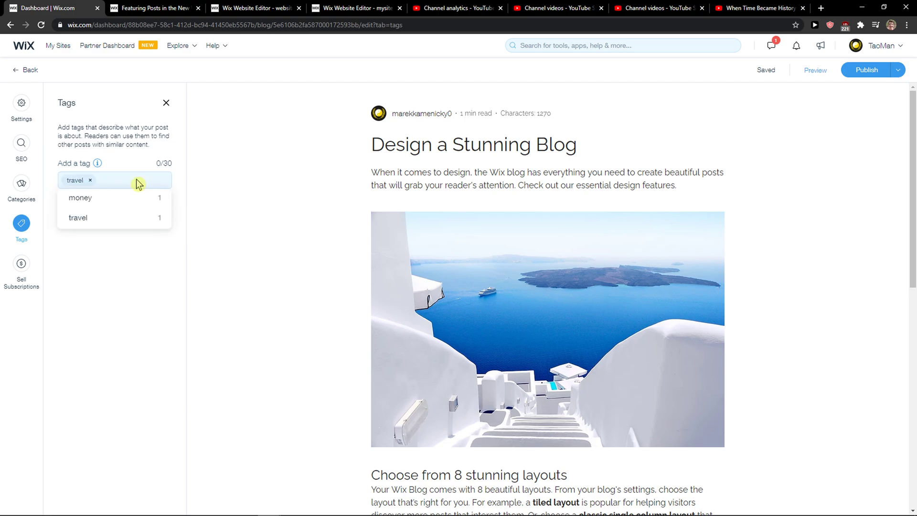
left_click(81, 196)
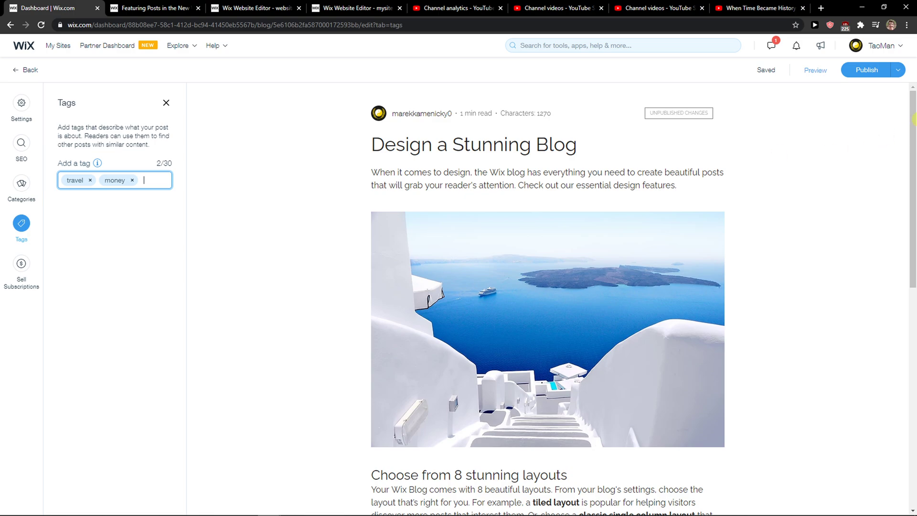
Publish the updated post and switch to the YouTube video.
left_click(866, 69)
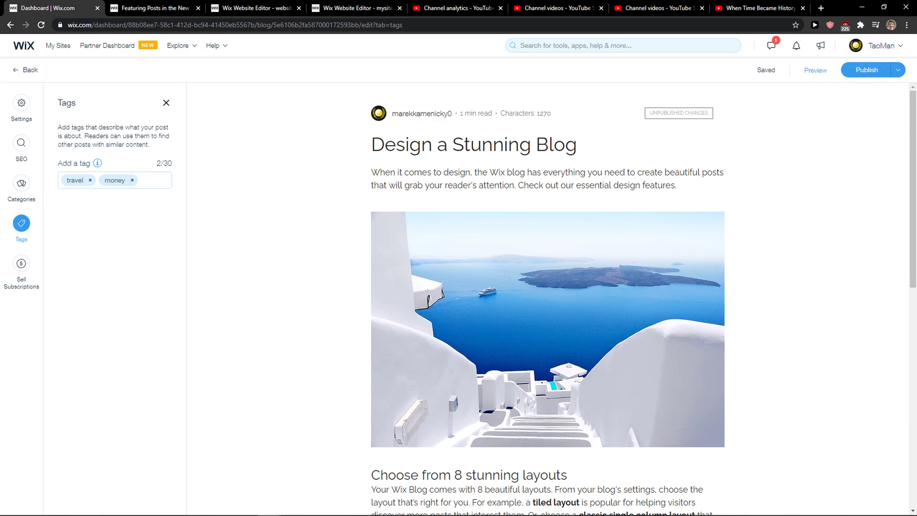
left_click(866, 69)
left_click(759, 8)
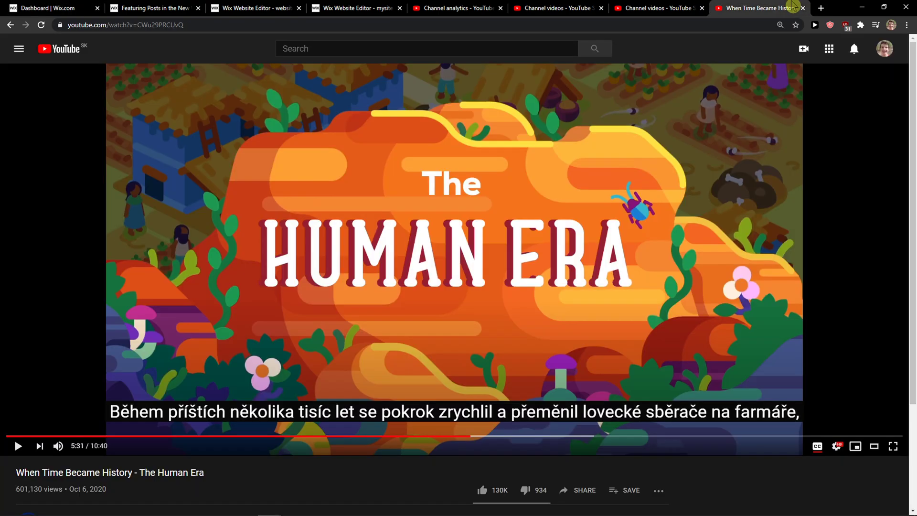